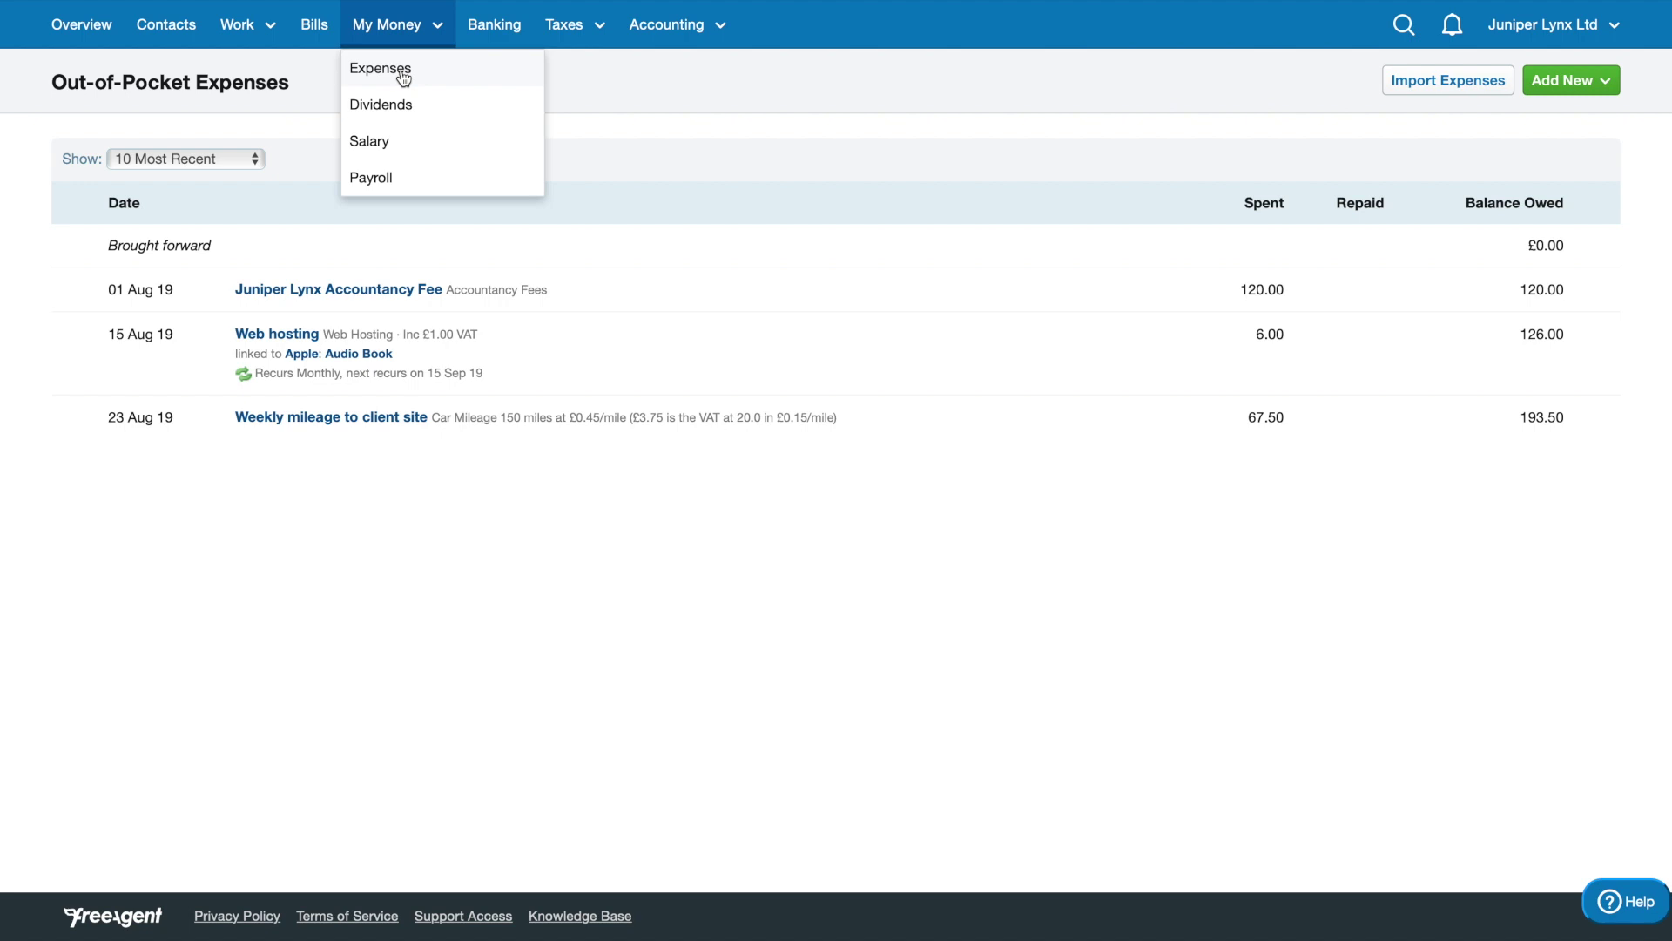
# - Open the Dividends page from the My Money menu
pyautogui.click(465, 99)
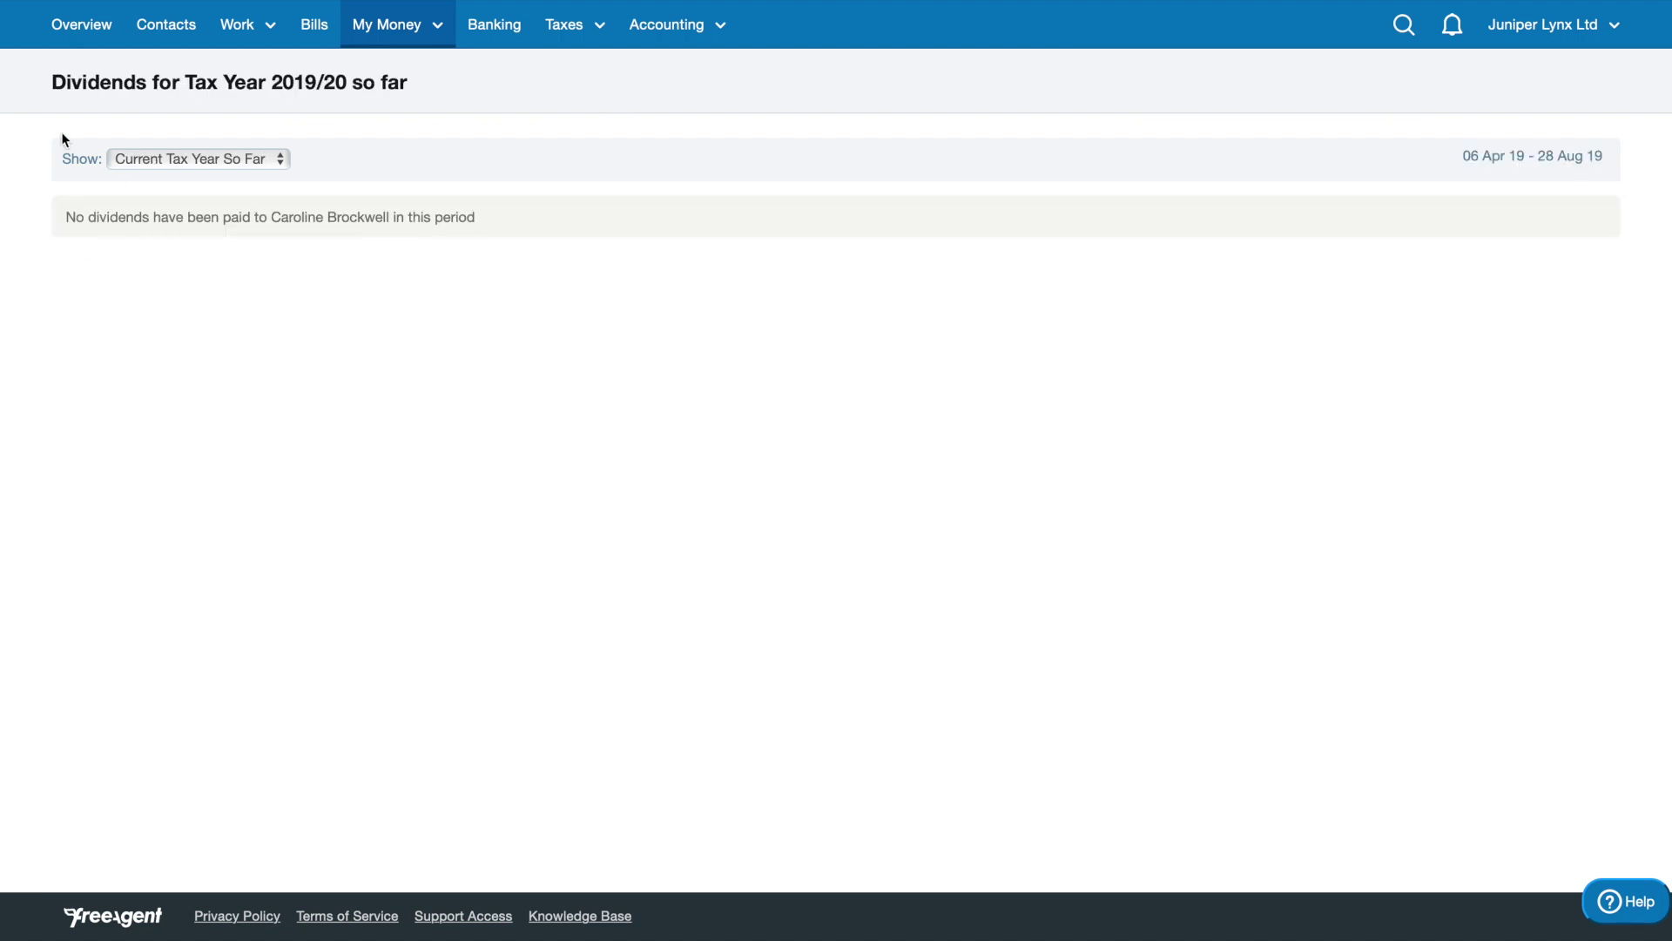
# - Review the empty 2019/20 Dividends page and its available Show period options
pyautogui.moveTo(48, 82); pyautogui.dragTo(627, 261)
pyautogui.click(627, 263)
pyautogui.moveTo(51, 82); pyautogui.dragTo(465, 85)
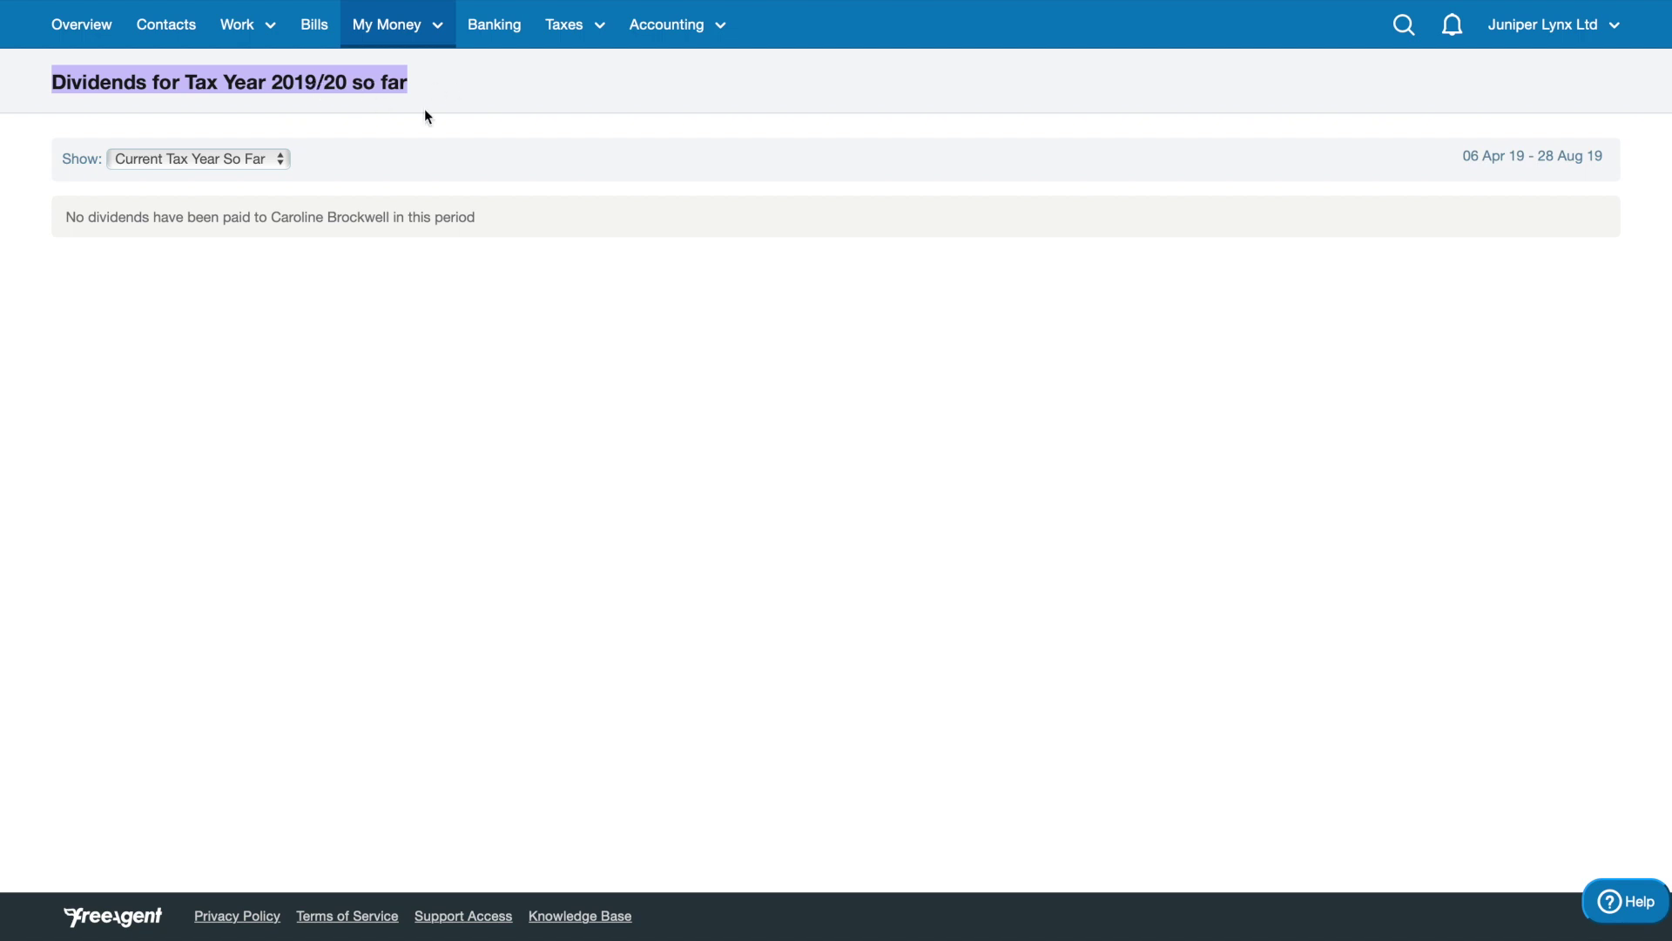
pyautogui.click(280, 159)
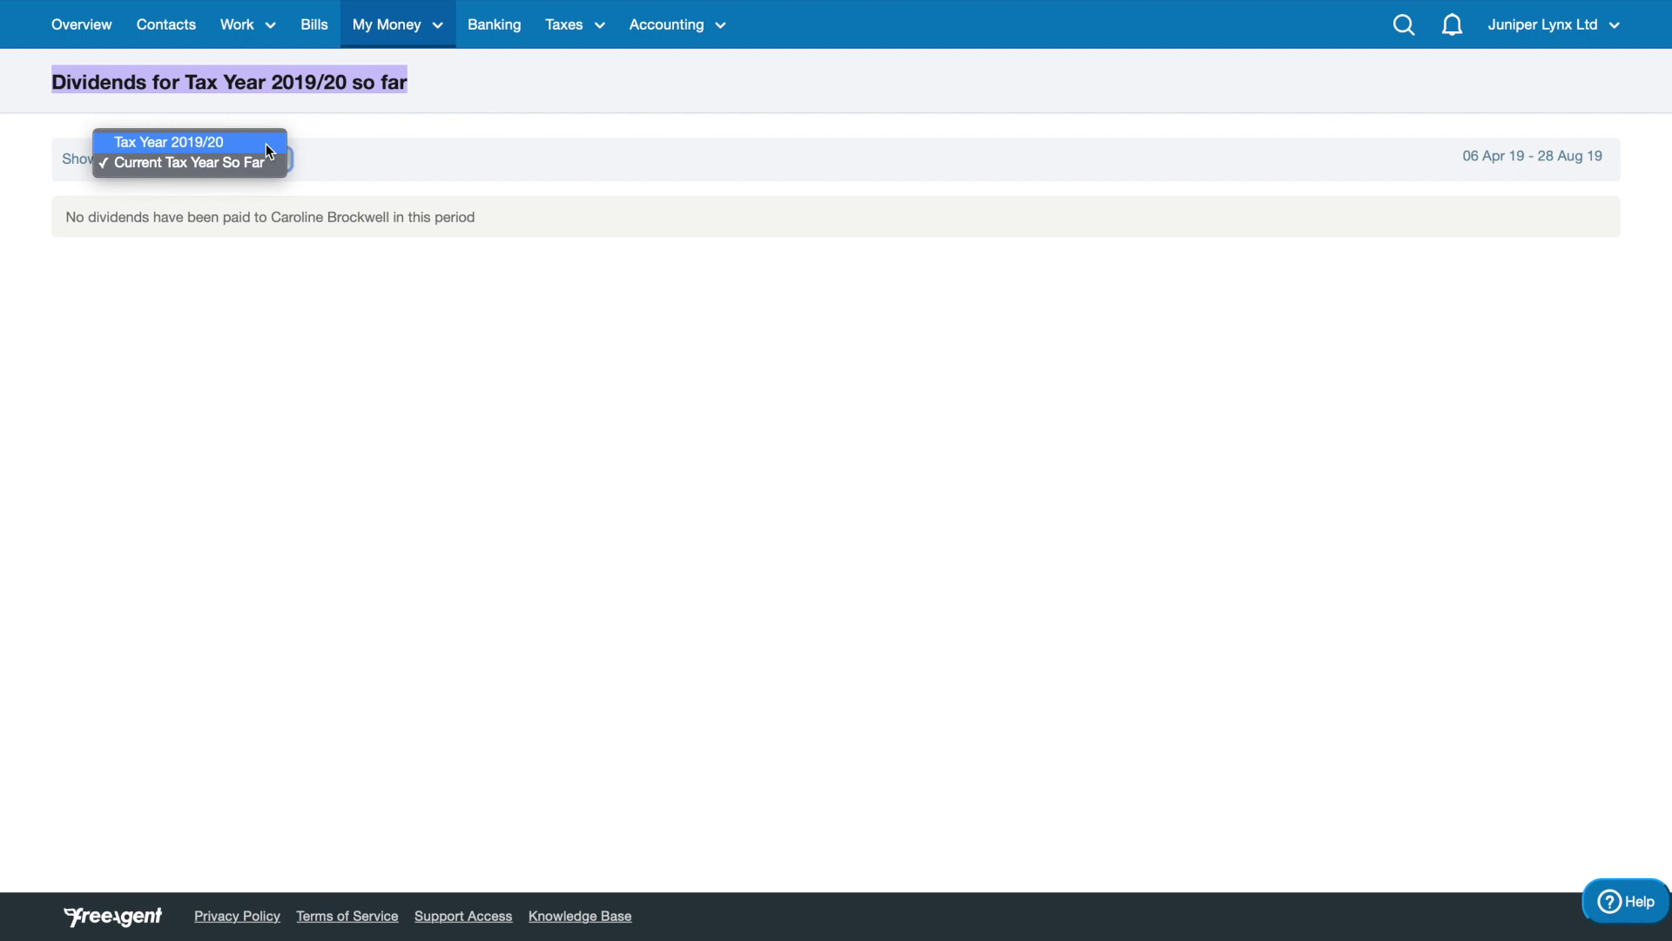
pyautogui.click(443, 43)
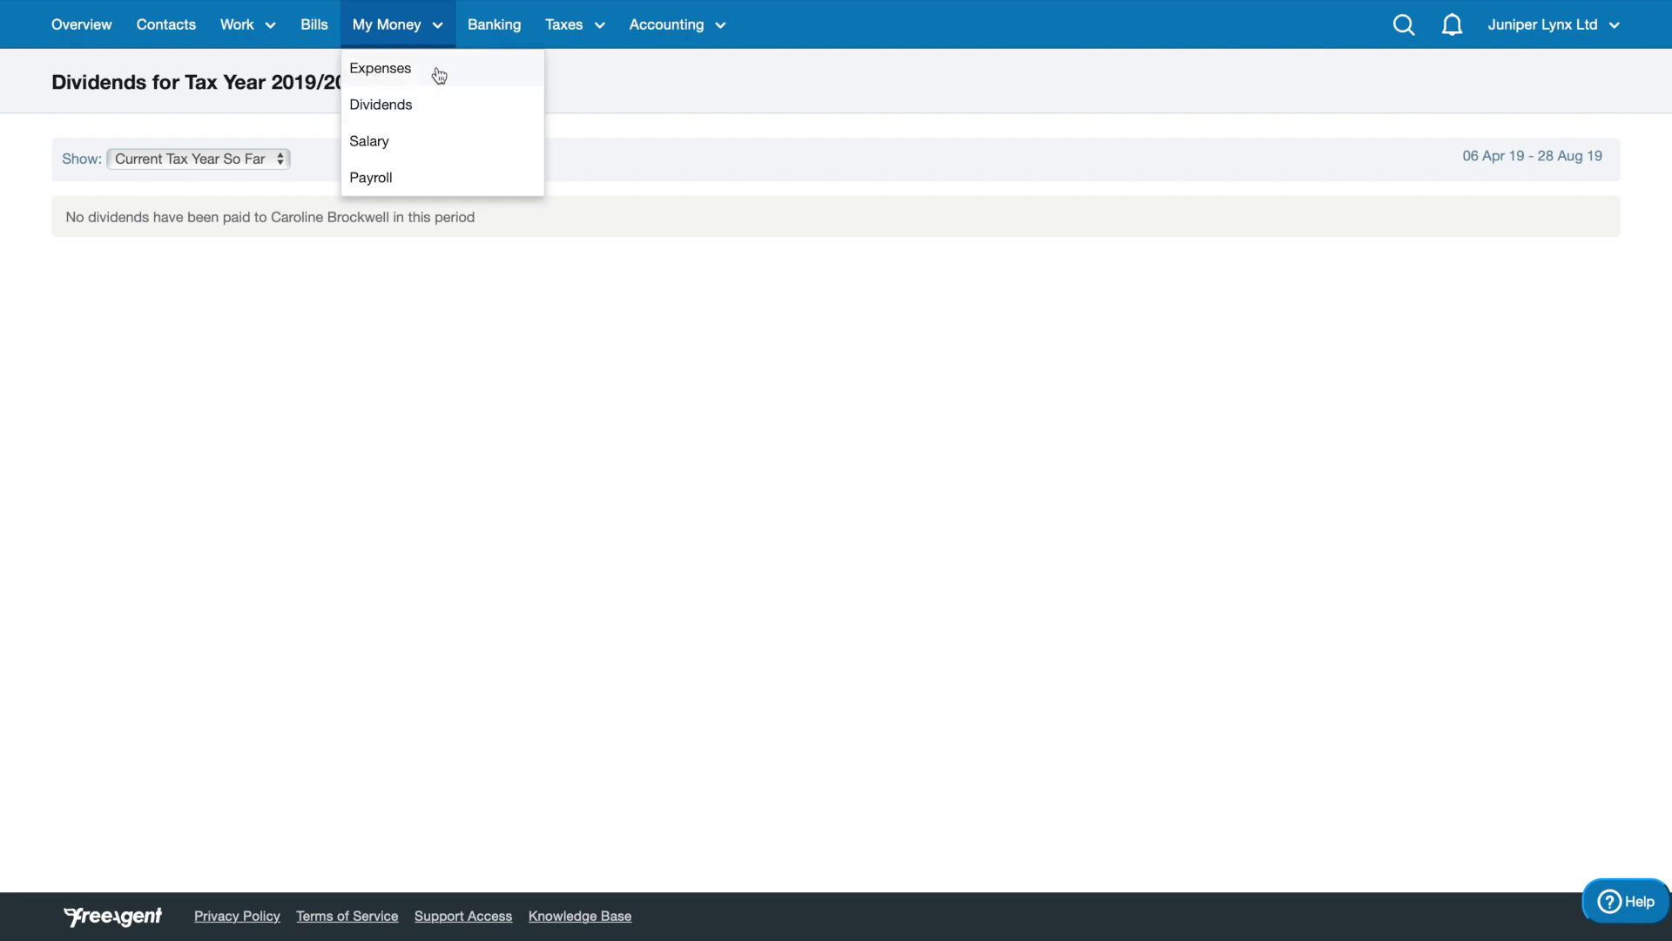
# - Open the 2019/20 Salary page and highlight its Brought forward row
pyautogui.click(469, 154)
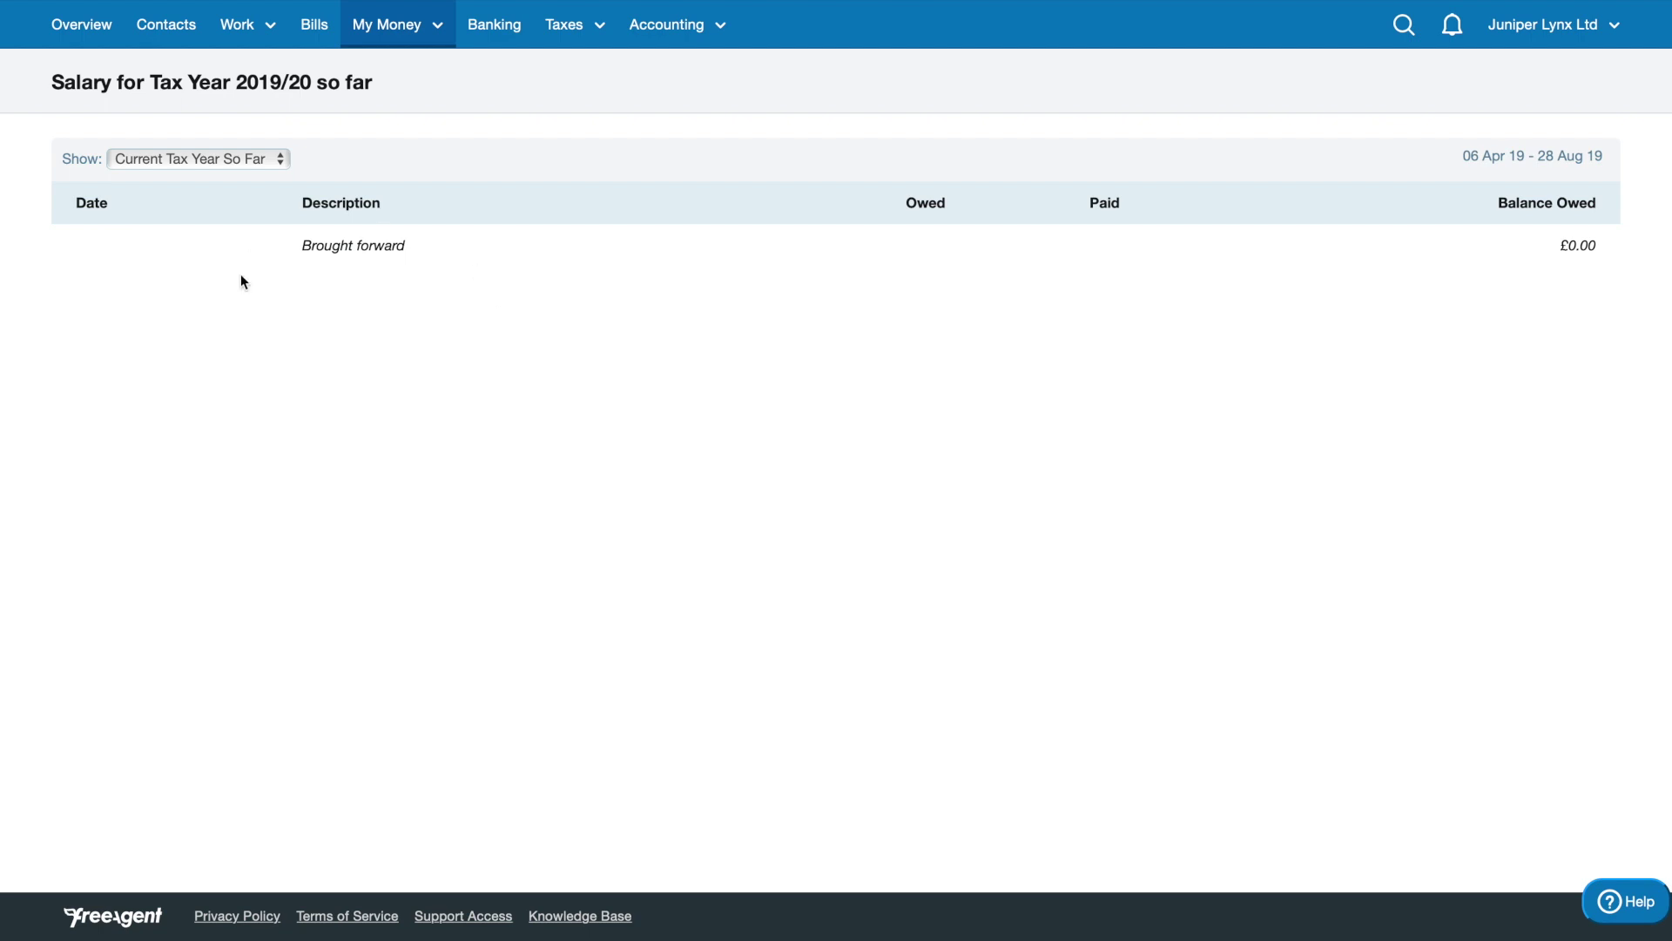
pyautogui.tripleClick(563, 243)
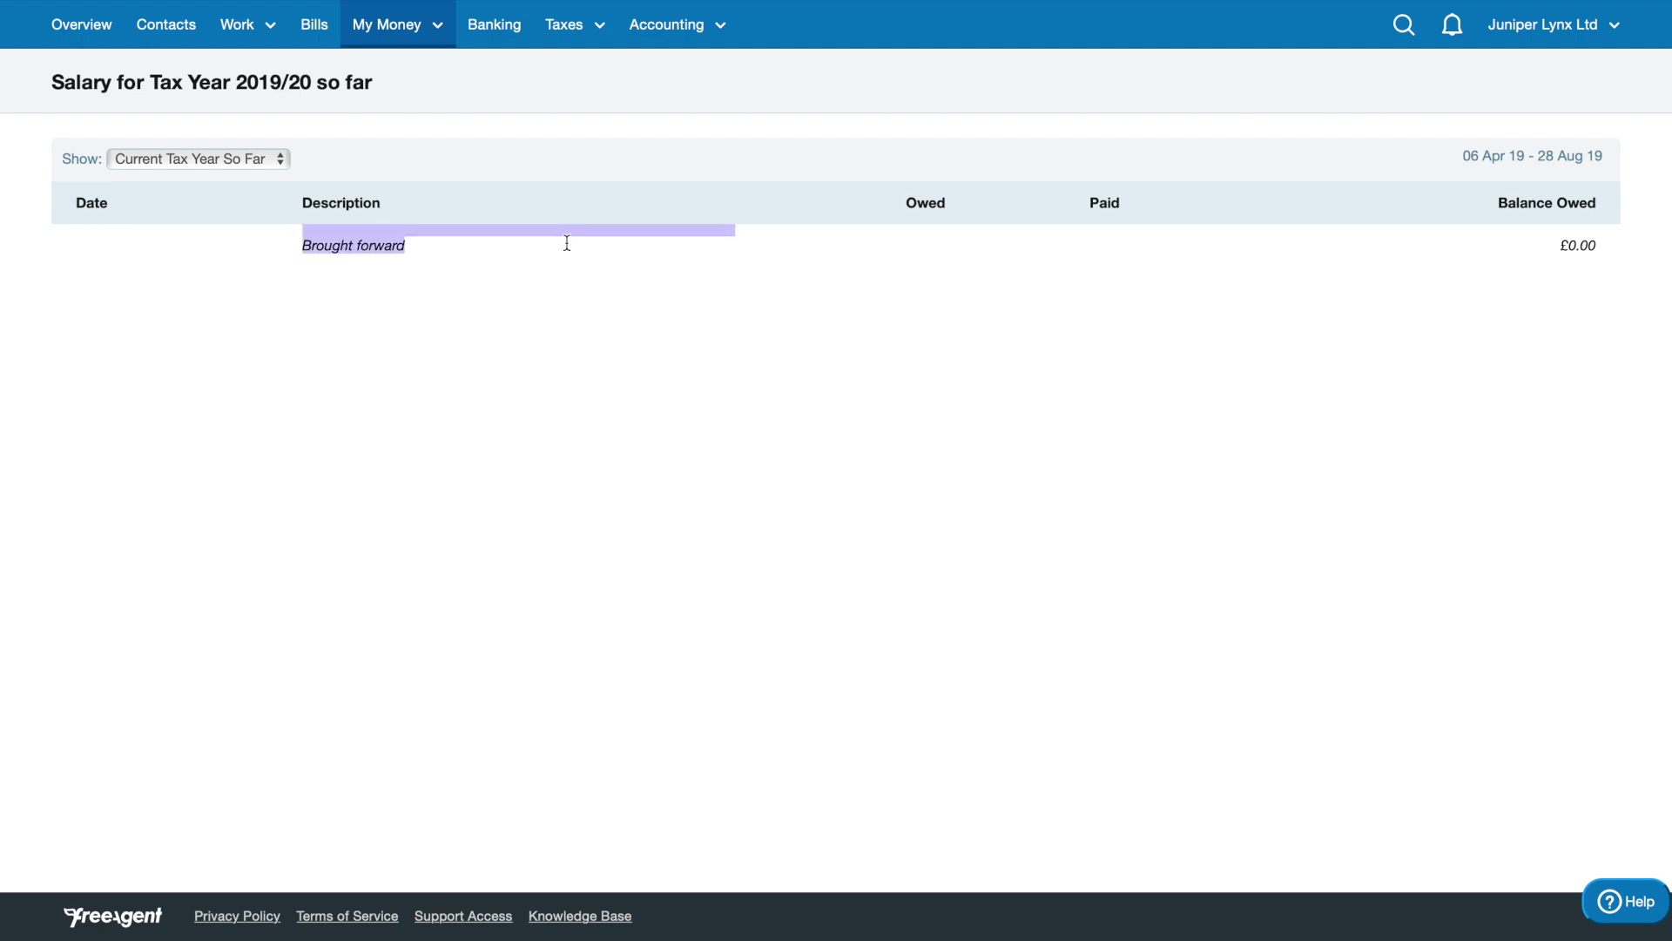
pyautogui.click(566, 243)
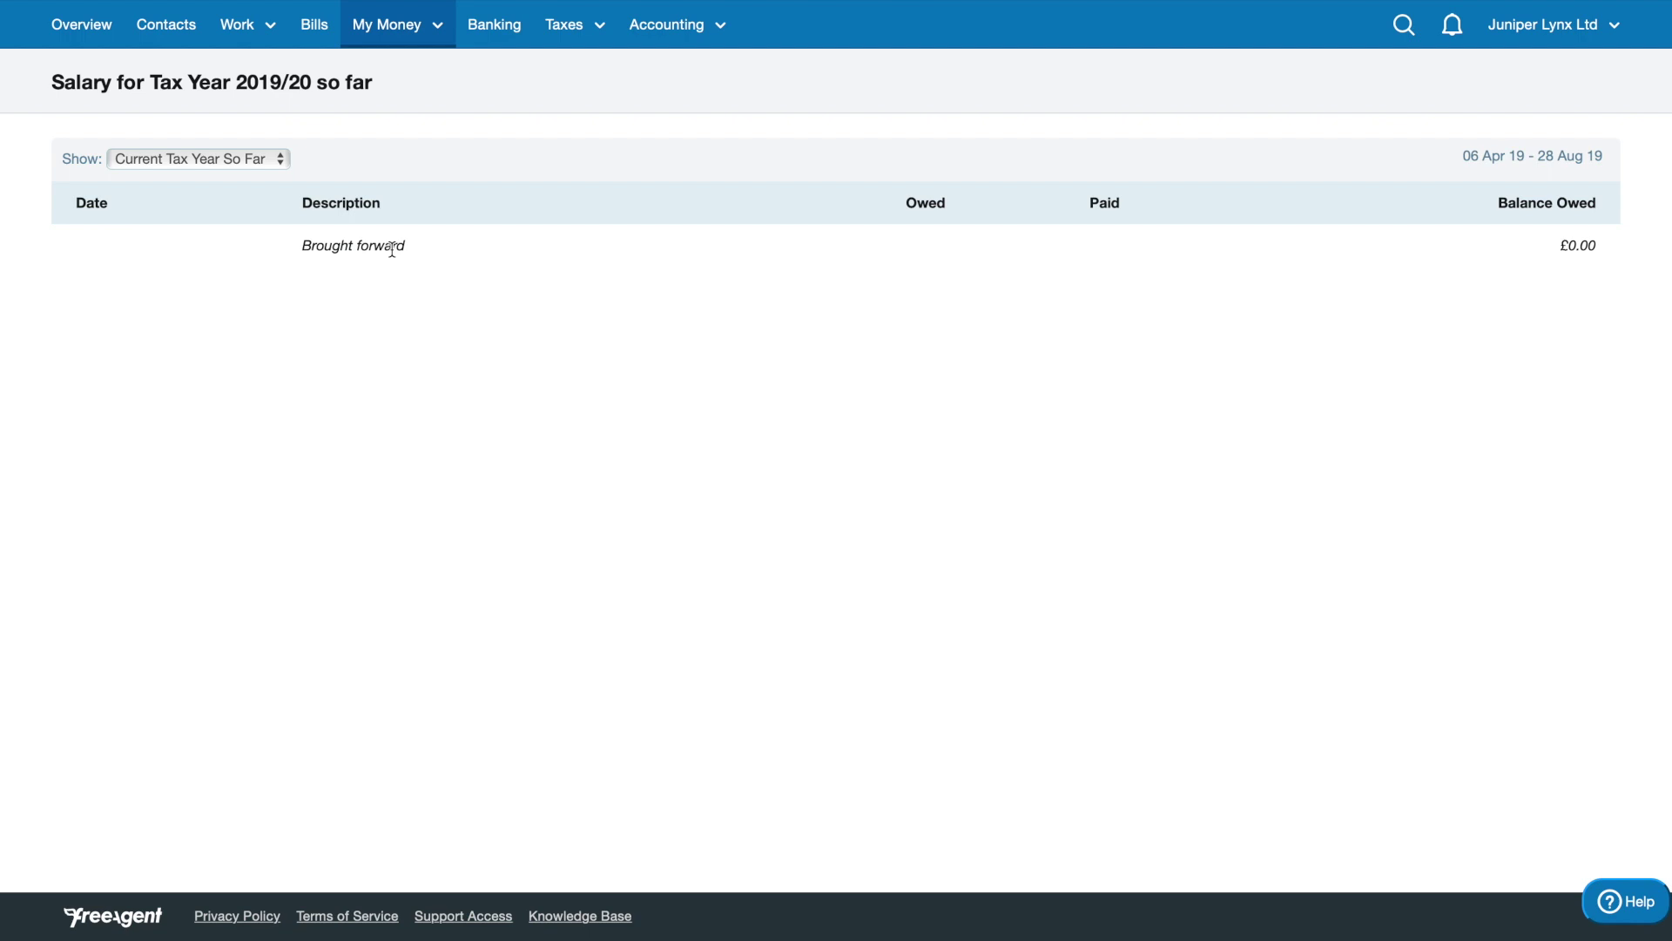
# - Check the Owed and Paid column headings and the £0.00 balance owed
pyautogui.moveTo(907, 205); pyautogui.dragTo(944, 207)
pyautogui.moveTo(905, 203); pyautogui.dragTo(945, 203)
pyautogui.moveTo(1096, 205); pyautogui.dragTo(1166, 205)
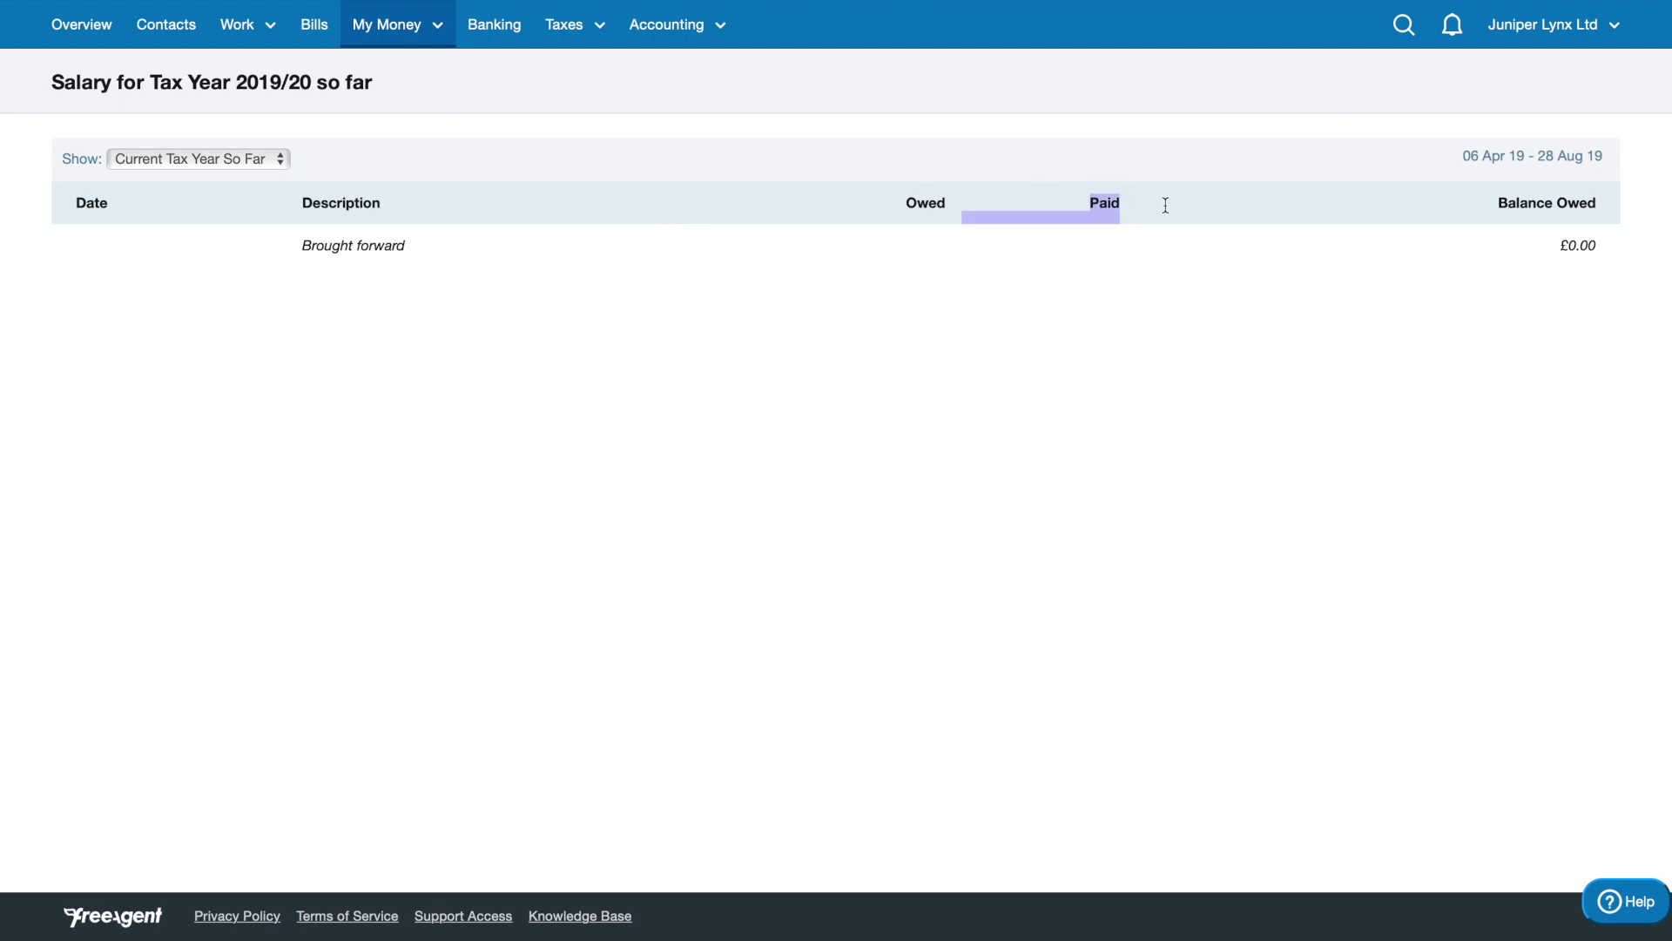
pyautogui.click(1231, 239)
pyautogui.moveTo(1561, 252); pyautogui.dragTo(1601, 250)
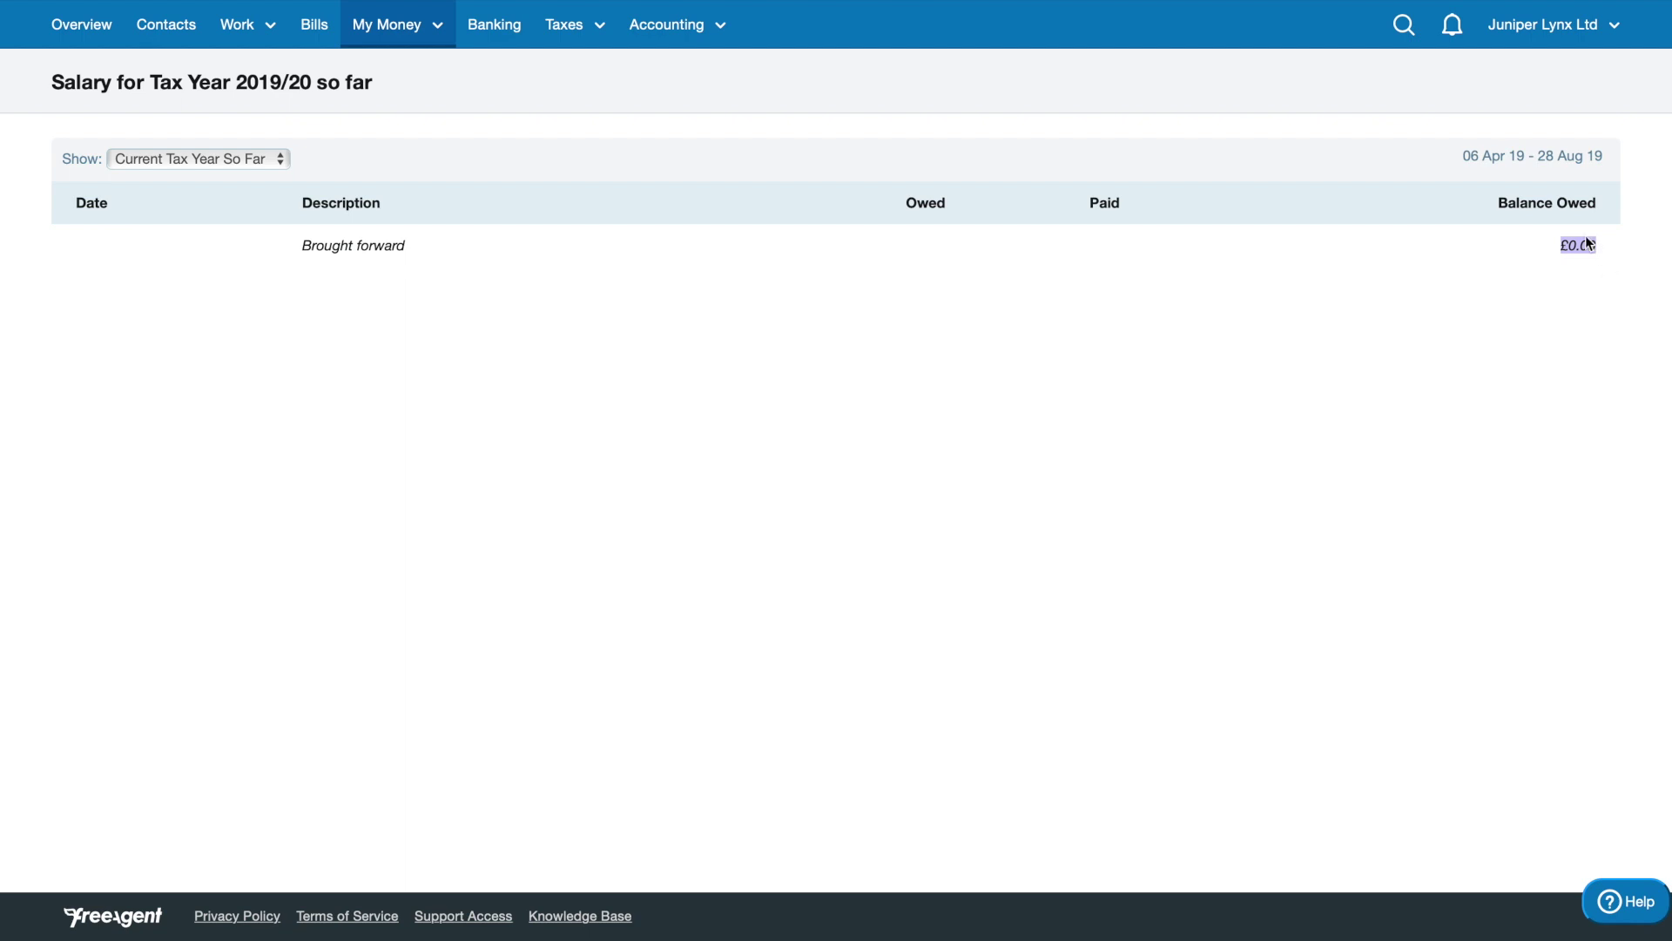
pyautogui.moveTo(1551, 248); pyautogui.dragTo(1602, 242)
pyautogui.click(1580, 254)
pyautogui.moveTo(1592, 252); pyautogui.dragTo(1598, 249)
# - Set up payroll running from tax year 2019/20, starting at Month 5
pyautogui.moveTo(399, 44)
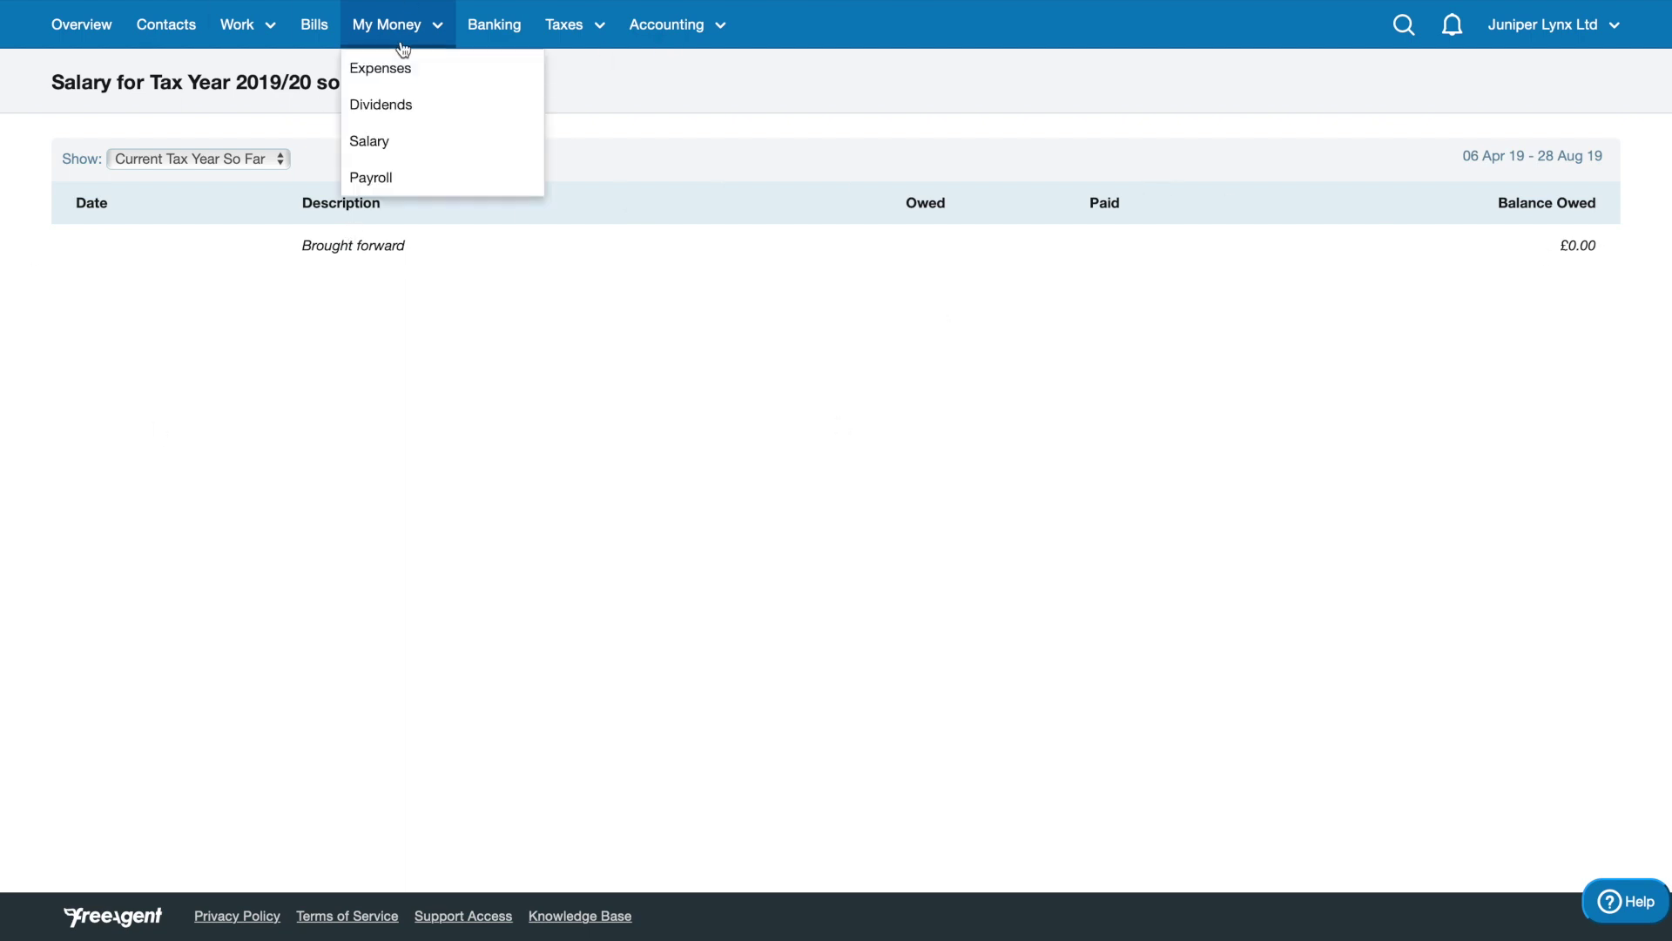
pyautogui.click(426, 168)
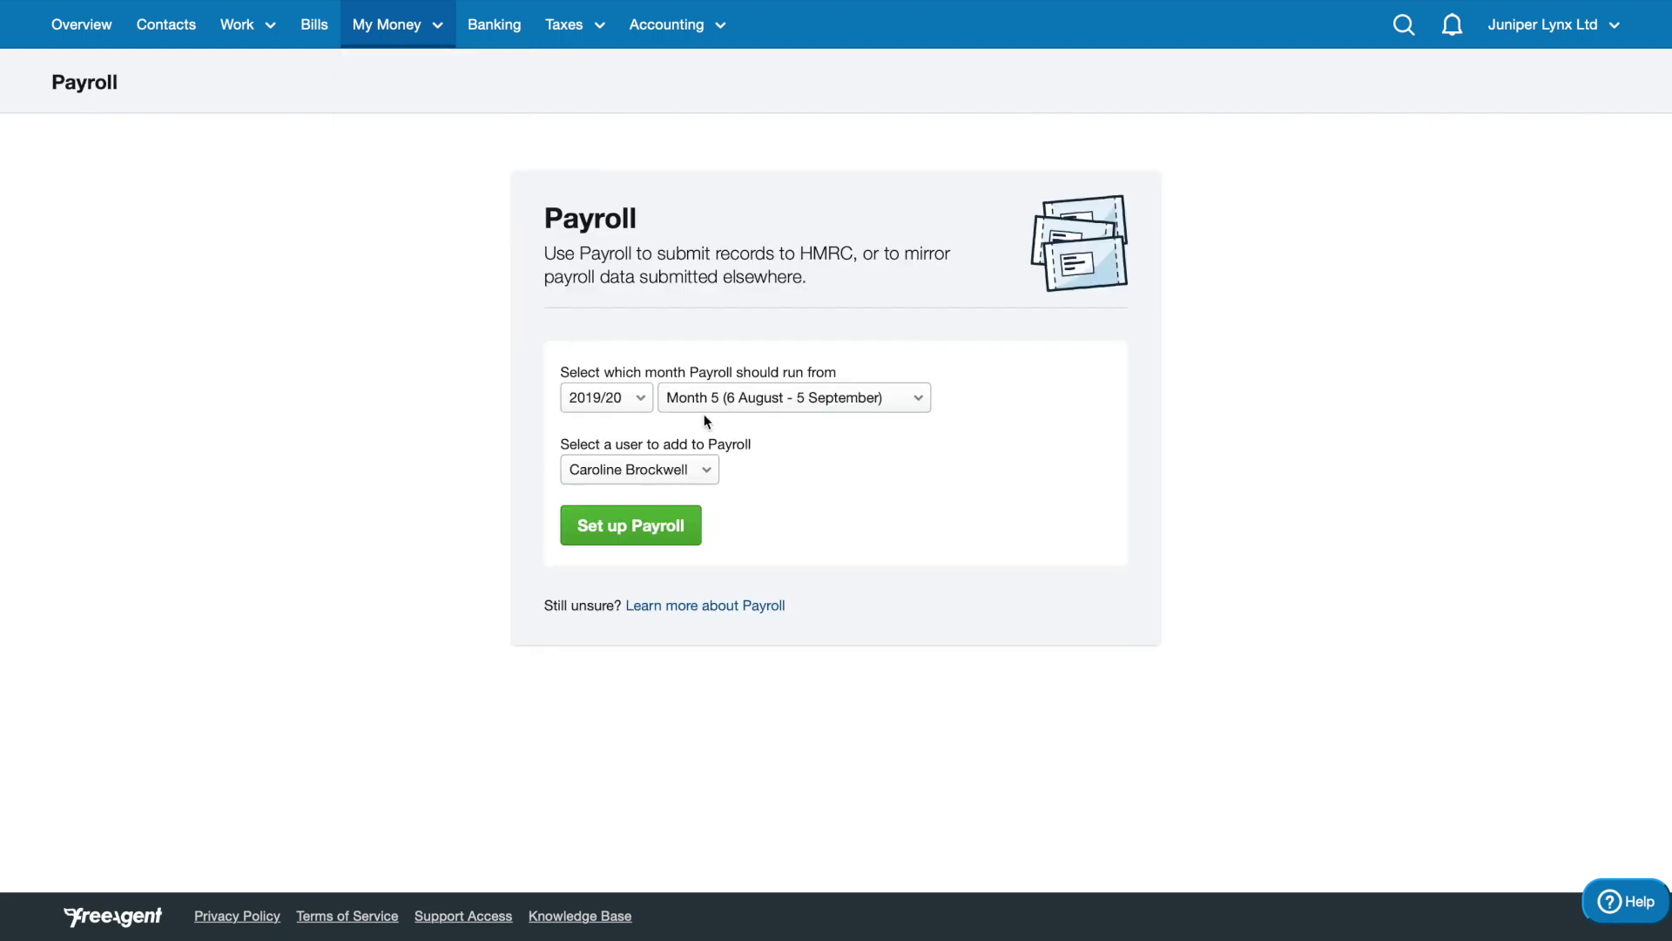
pyautogui.click(638, 406)
pyautogui.click(745, 399)
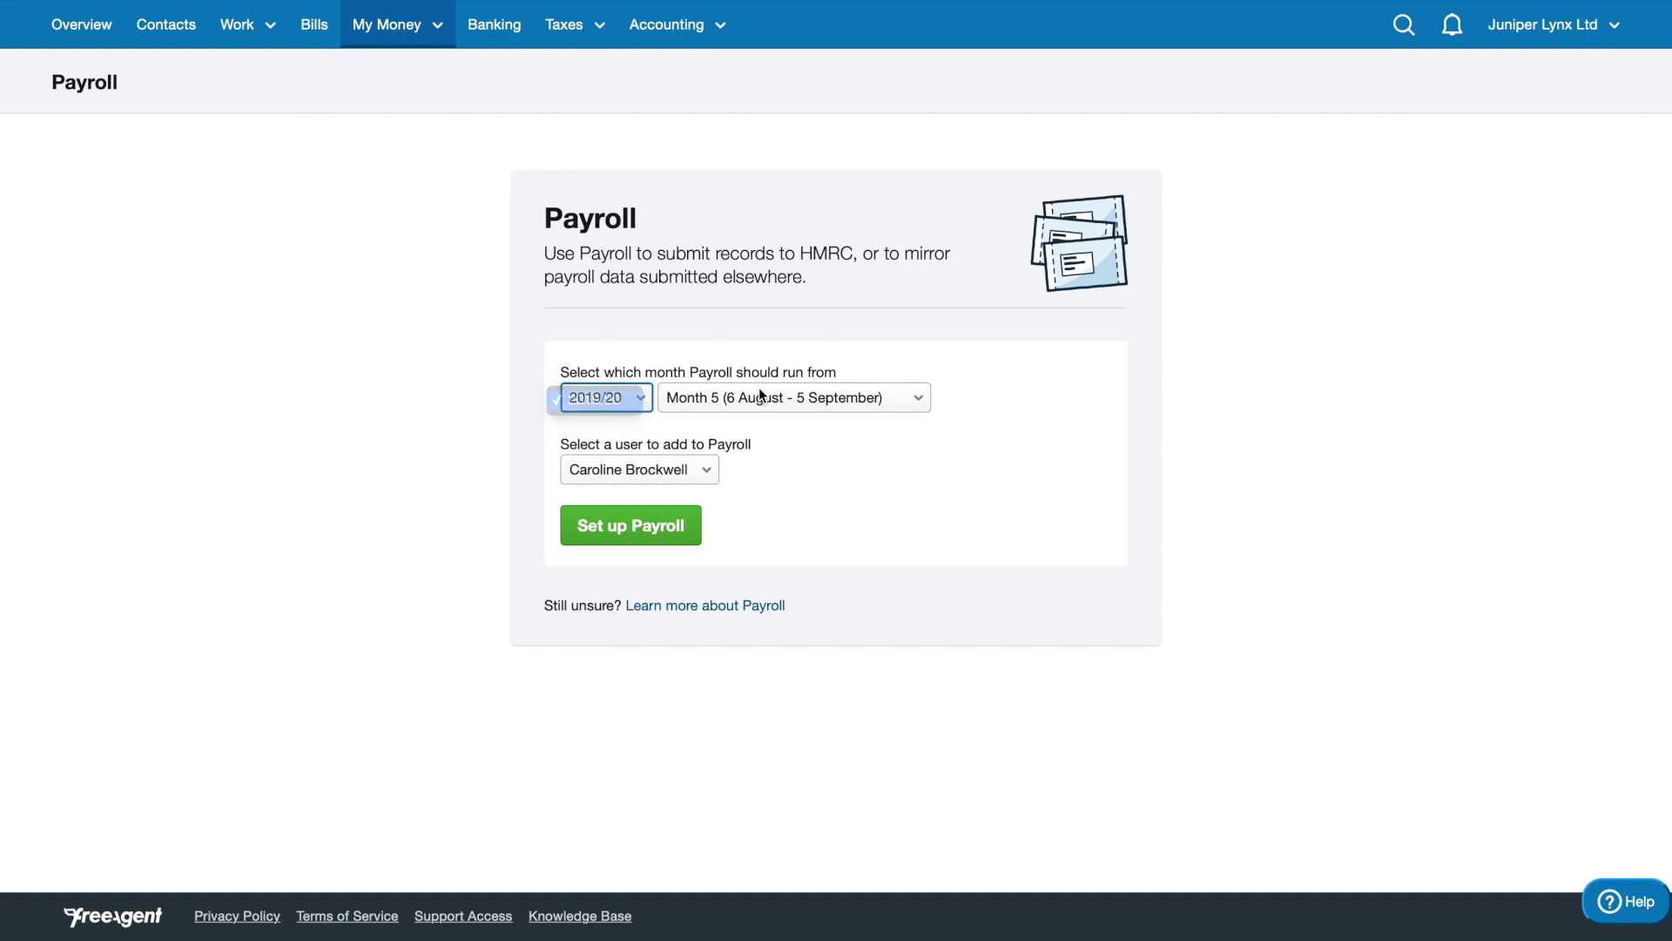
pyautogui.click(758, 398)
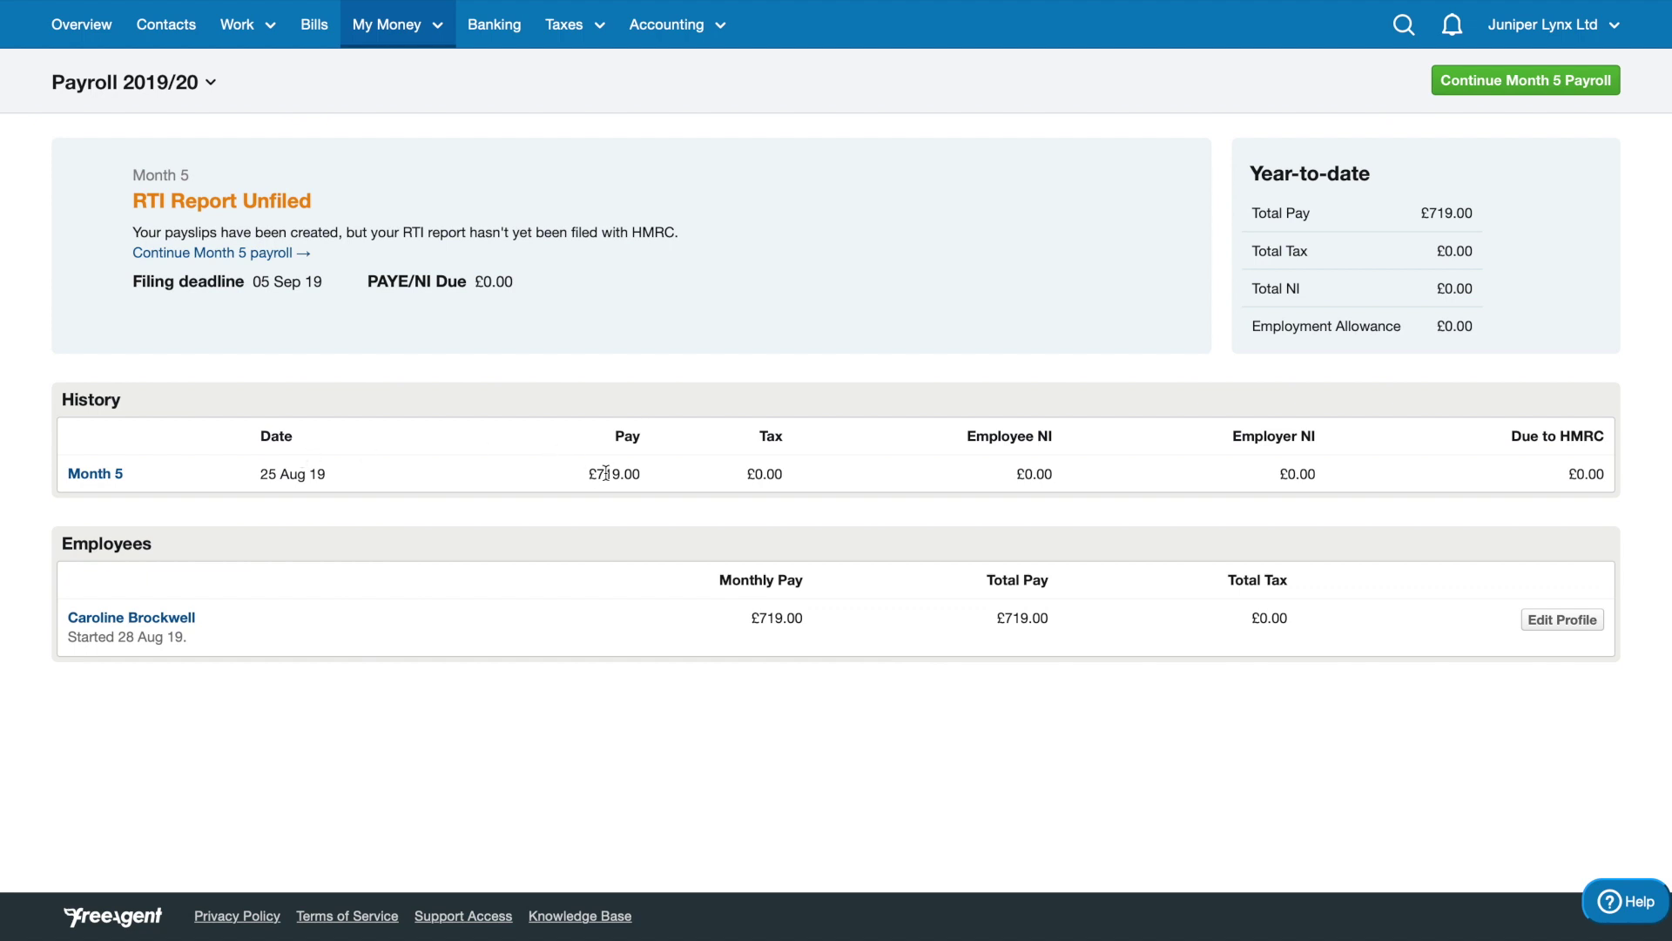
# - Note the £719.00 Month 5 pay, then return to the Salary page
pyautogui.moveTo(581, 473); pyautogui.dragTo(706, 481)
pyautogui.click(705, 481)
pyautogui.click(390, 24)
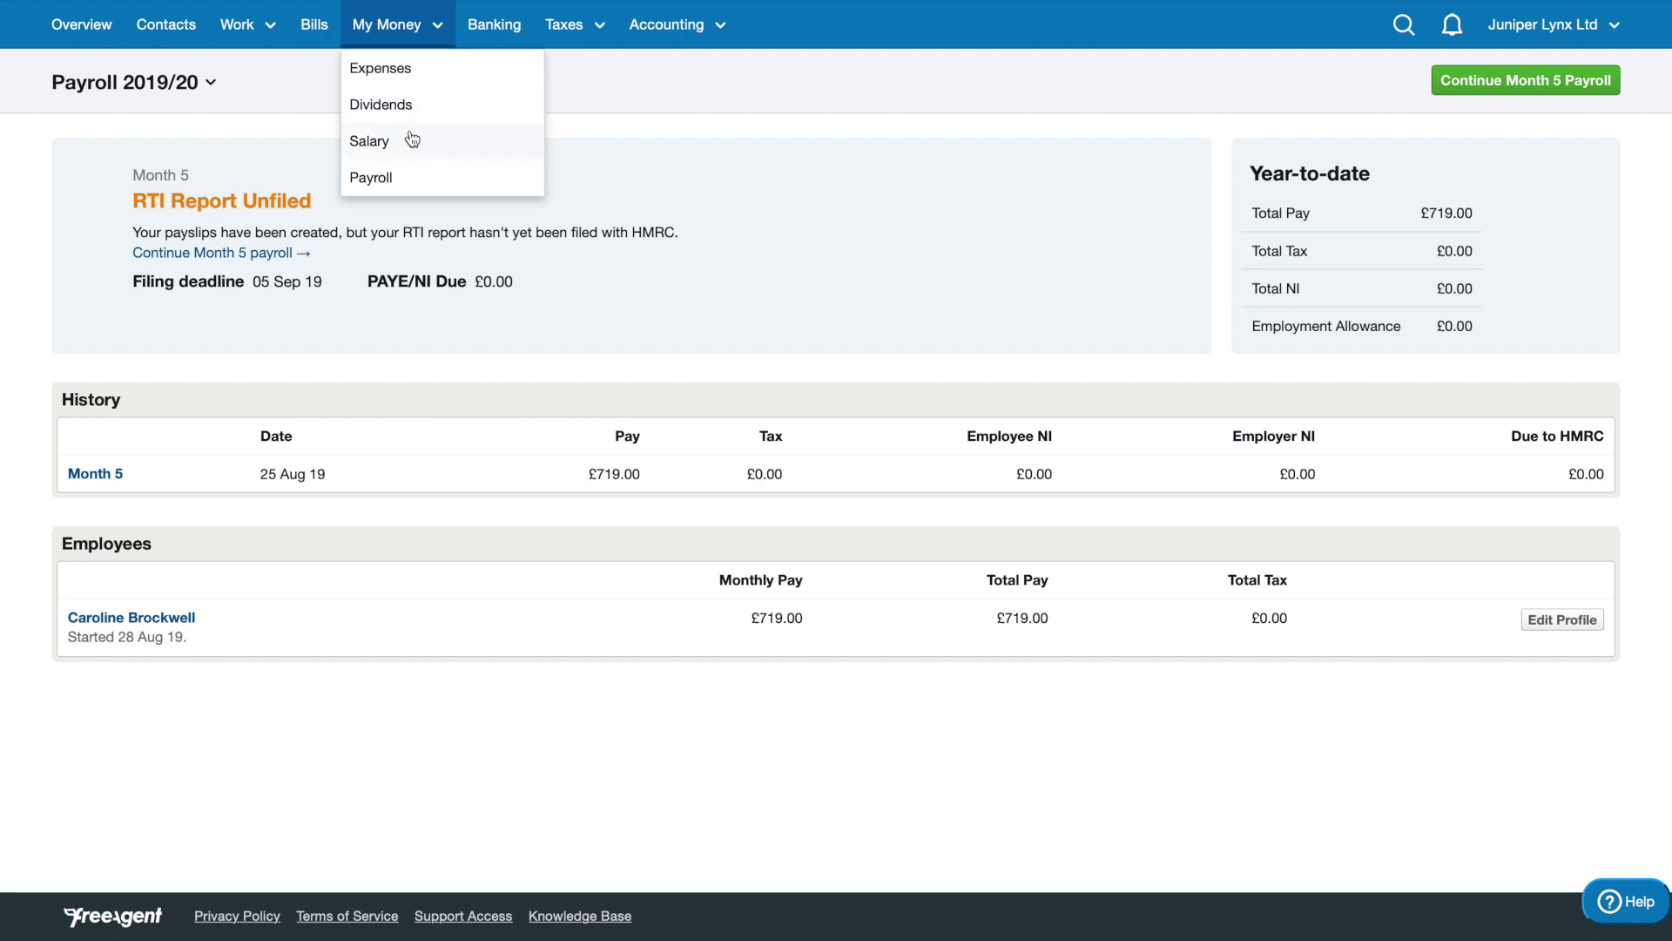
pyautogui.click(375, 157)
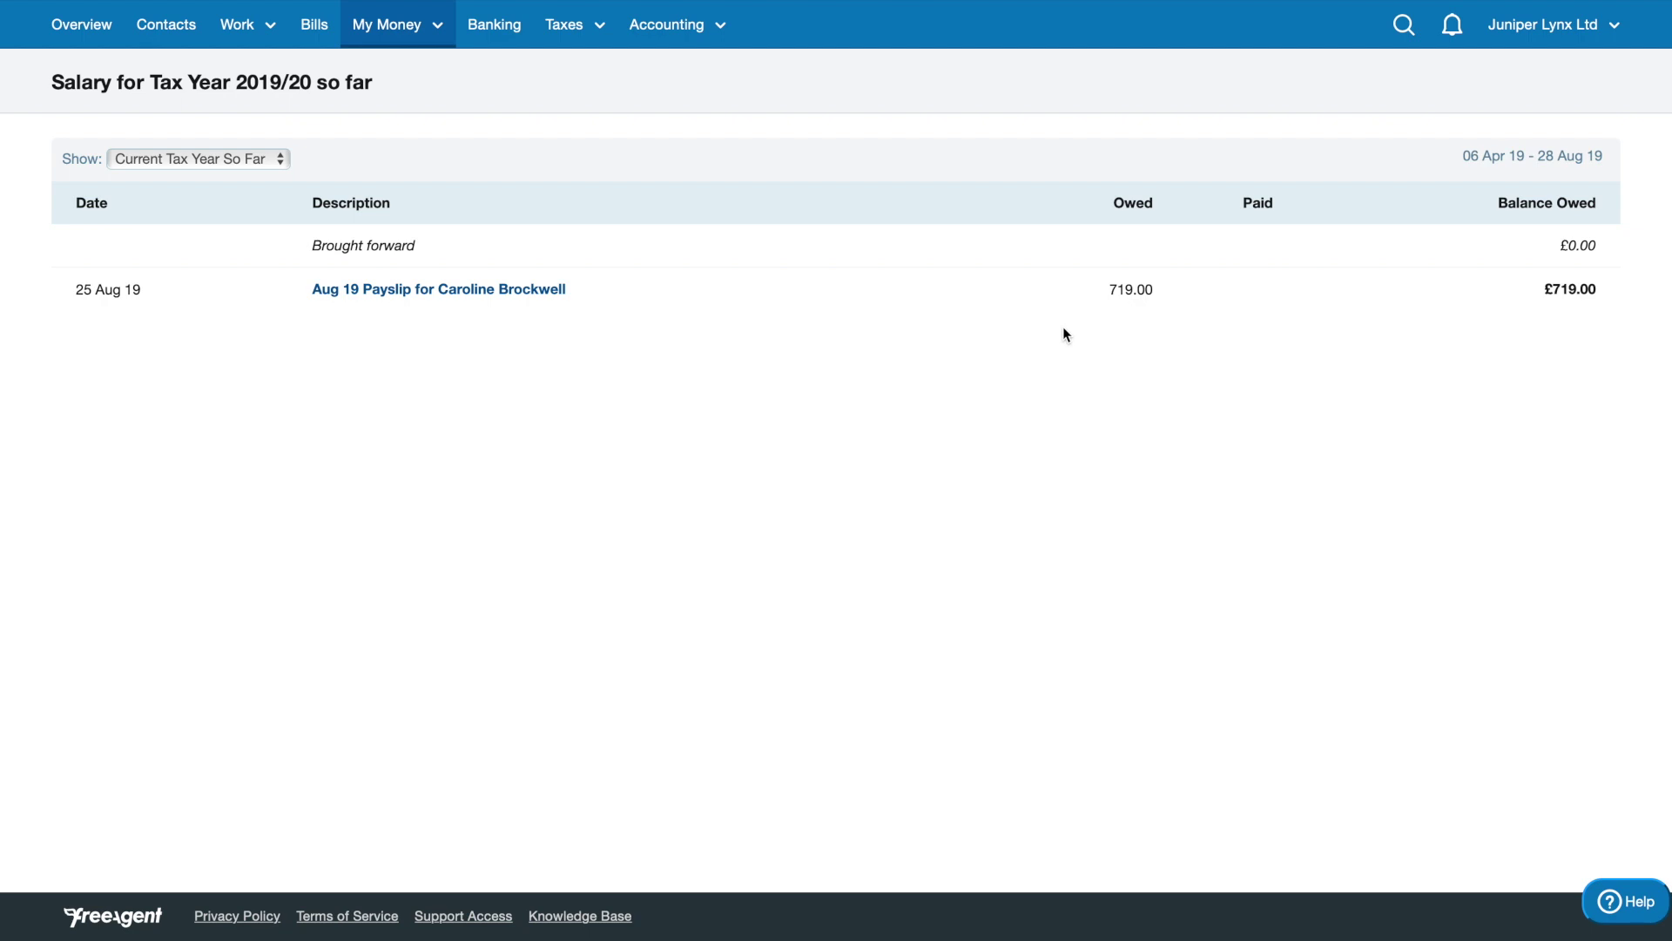
# - Confirm the new payslip's 719.00 owed and £719.00 balance, then switch to the Overview dashboard
pyautogui.moveTo(1095, 299); pyautogui.dragTo(1175, 306)
pyautogui.click(1177, 306)
pyautogui.moveTo(1543, 291); pyautogui.dragTo(1619, 292)
pyautogui.click(1620, 297)
pyautogui.click(424, 40)
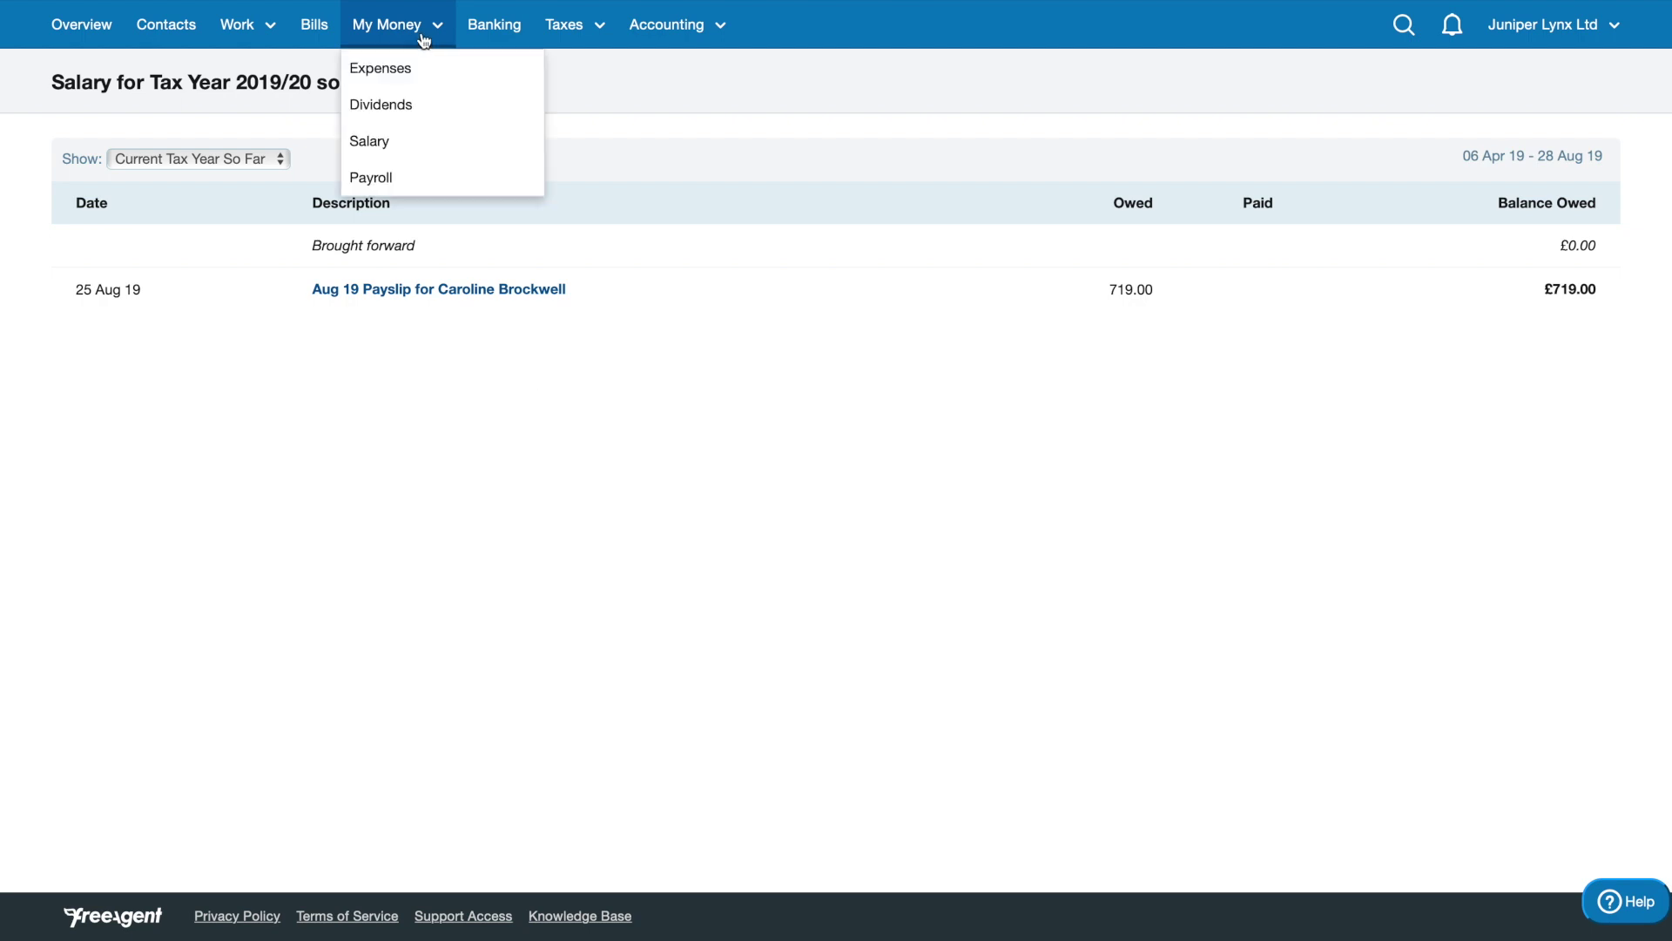
pyautogui.click(109, 36)
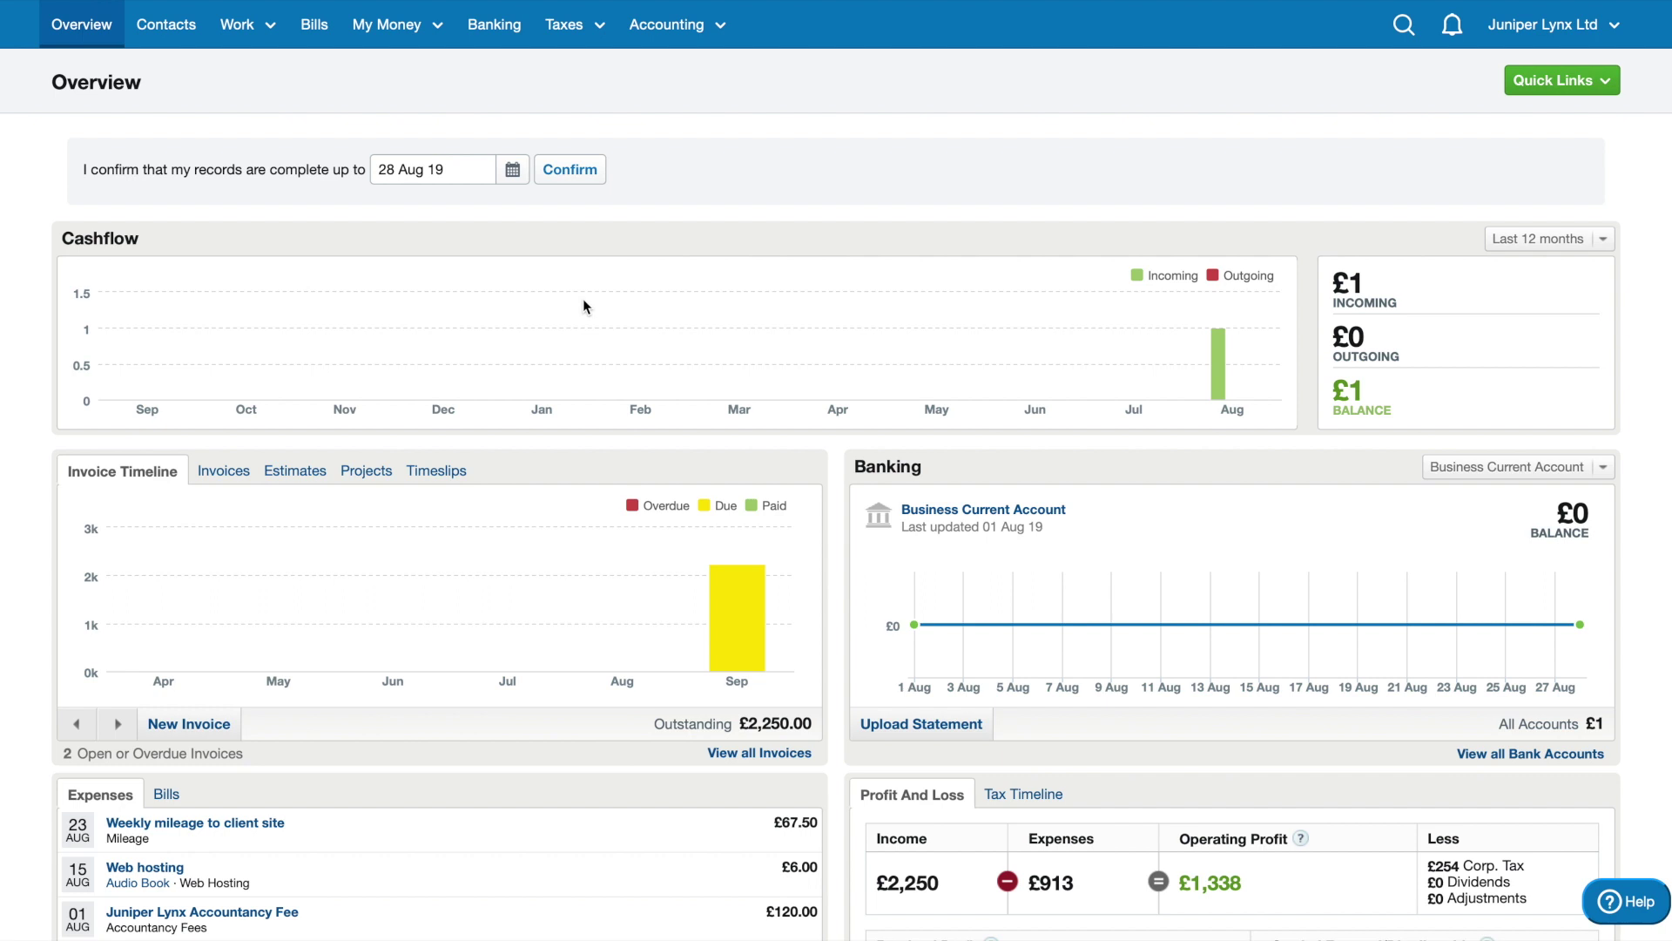
# - Review the three recent expense entries and the £193.50 expenses balance owed
pyautogui.scroll(-1, 583, 305)
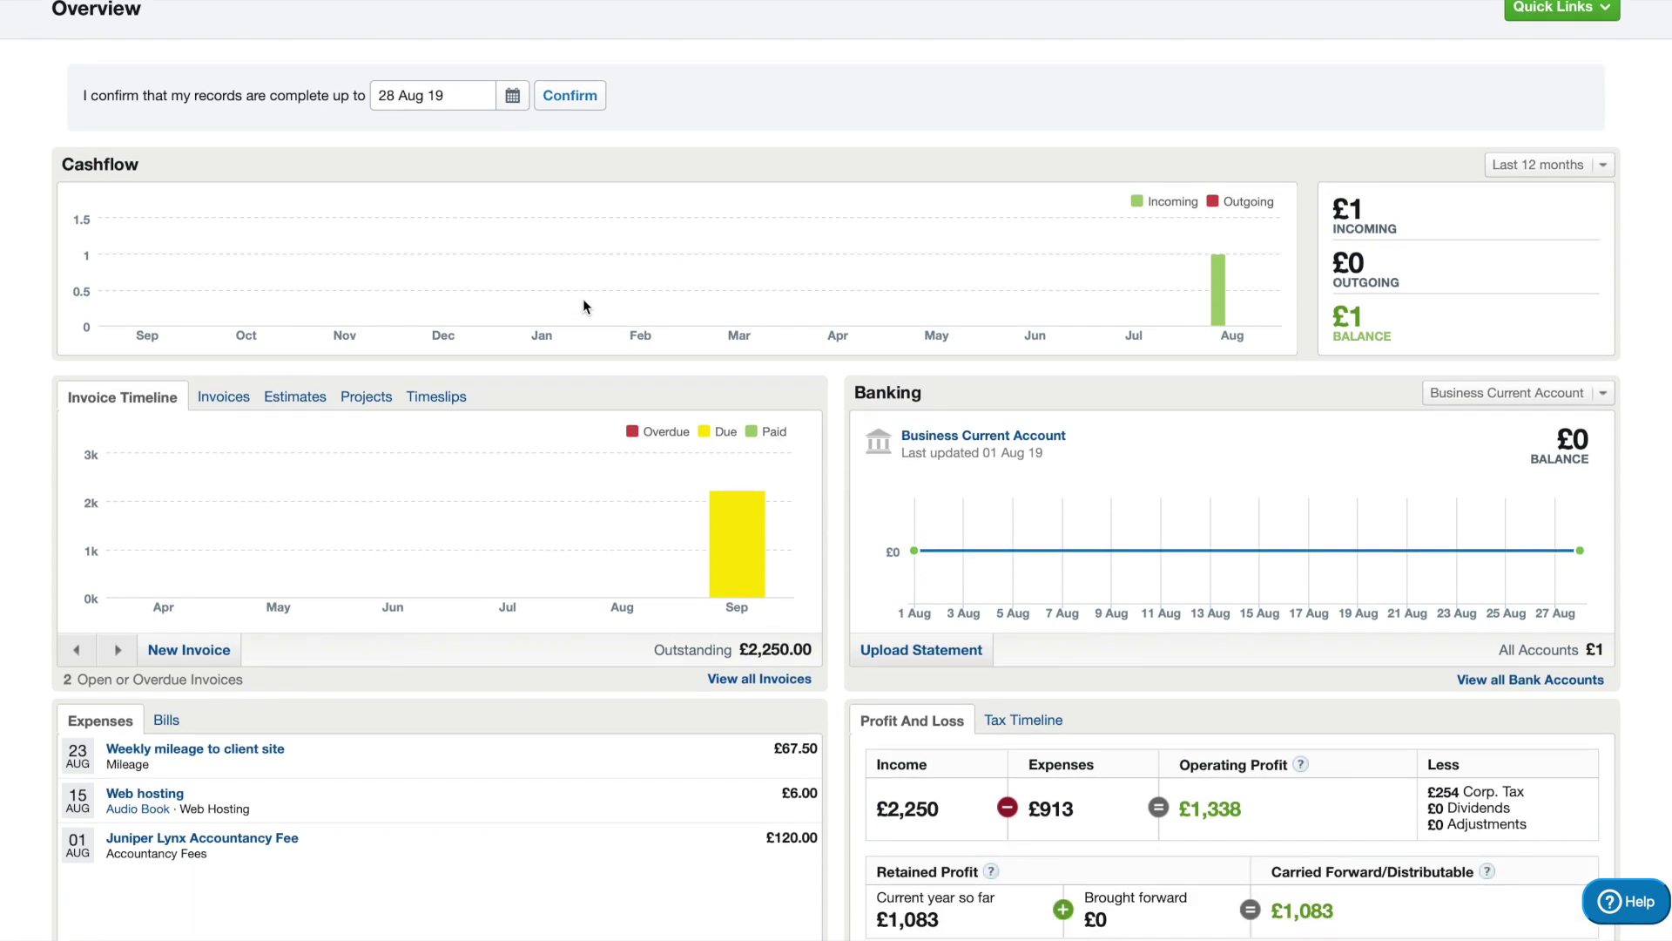
pyautogui.scroll(-2, 583, 301)
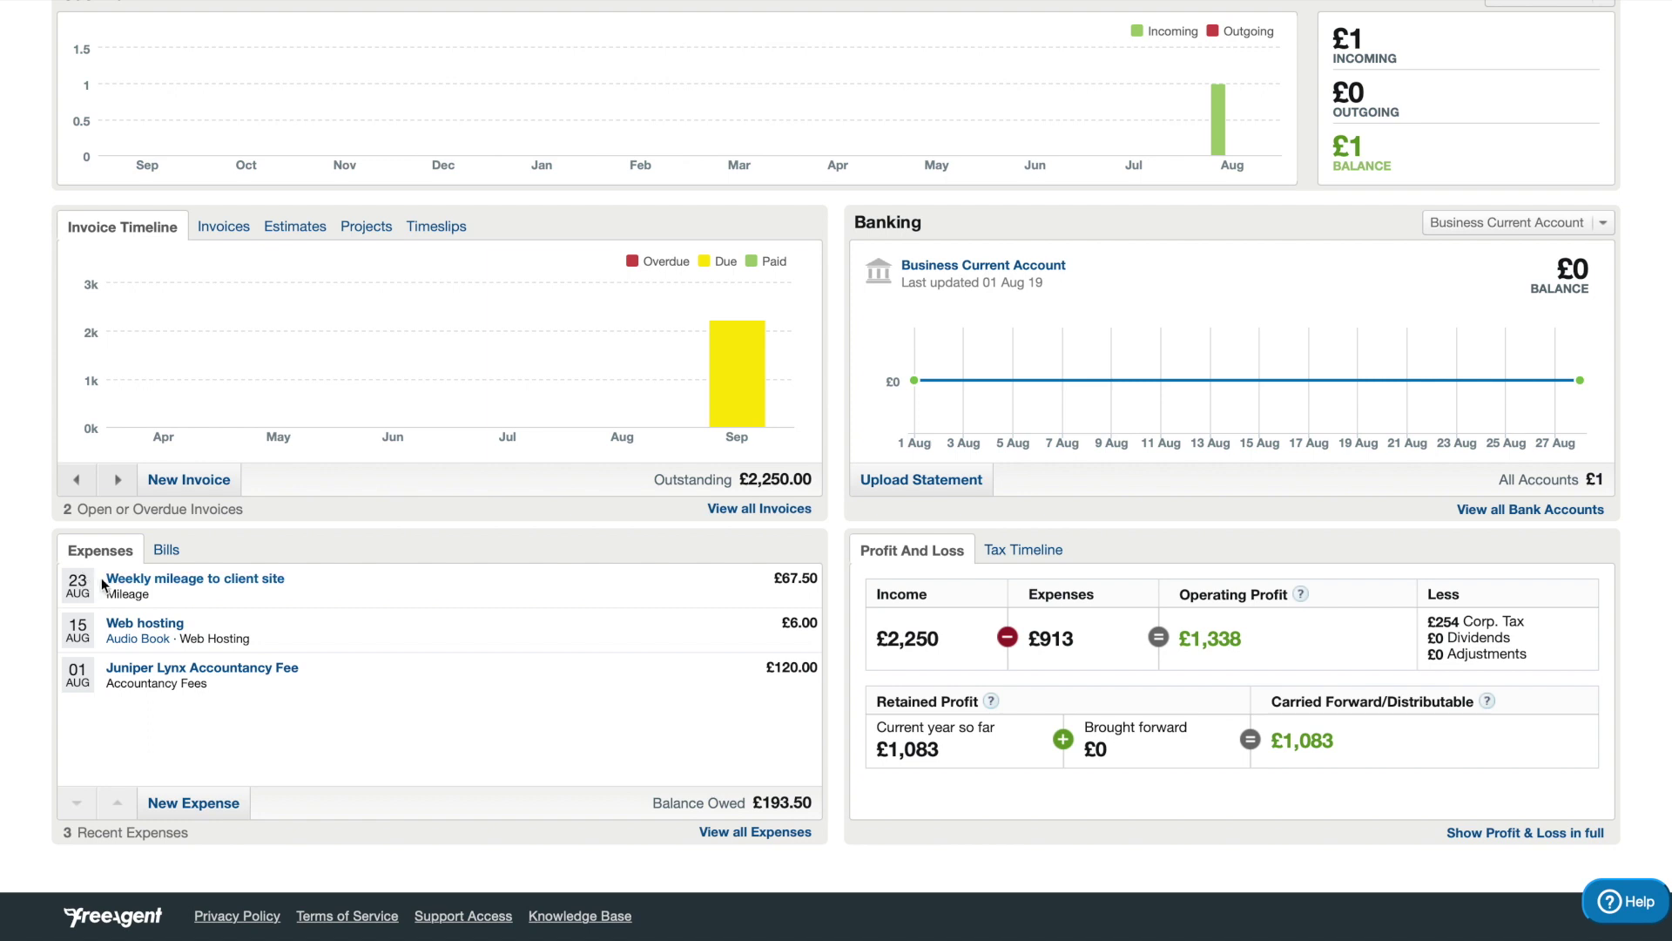
pyautogui.moveTo(771, 584); pyautogui.dragTo(817, 675)
pyautogui.click(788, 740)
pyautogui.tripleClick(815, 802)
pyautogui.click(819, 801)
# - Check the Profit And Loss figures: £913 expenses and £1,083 carried-forward profit
pyautogui.doubleClick(1044, 638)
pyautogui.click(1225, 670)
pyautogui.moveTo(1339, 729); pyautogui.dragTo(1267, 737)
pyautogui.click(1315, 768)
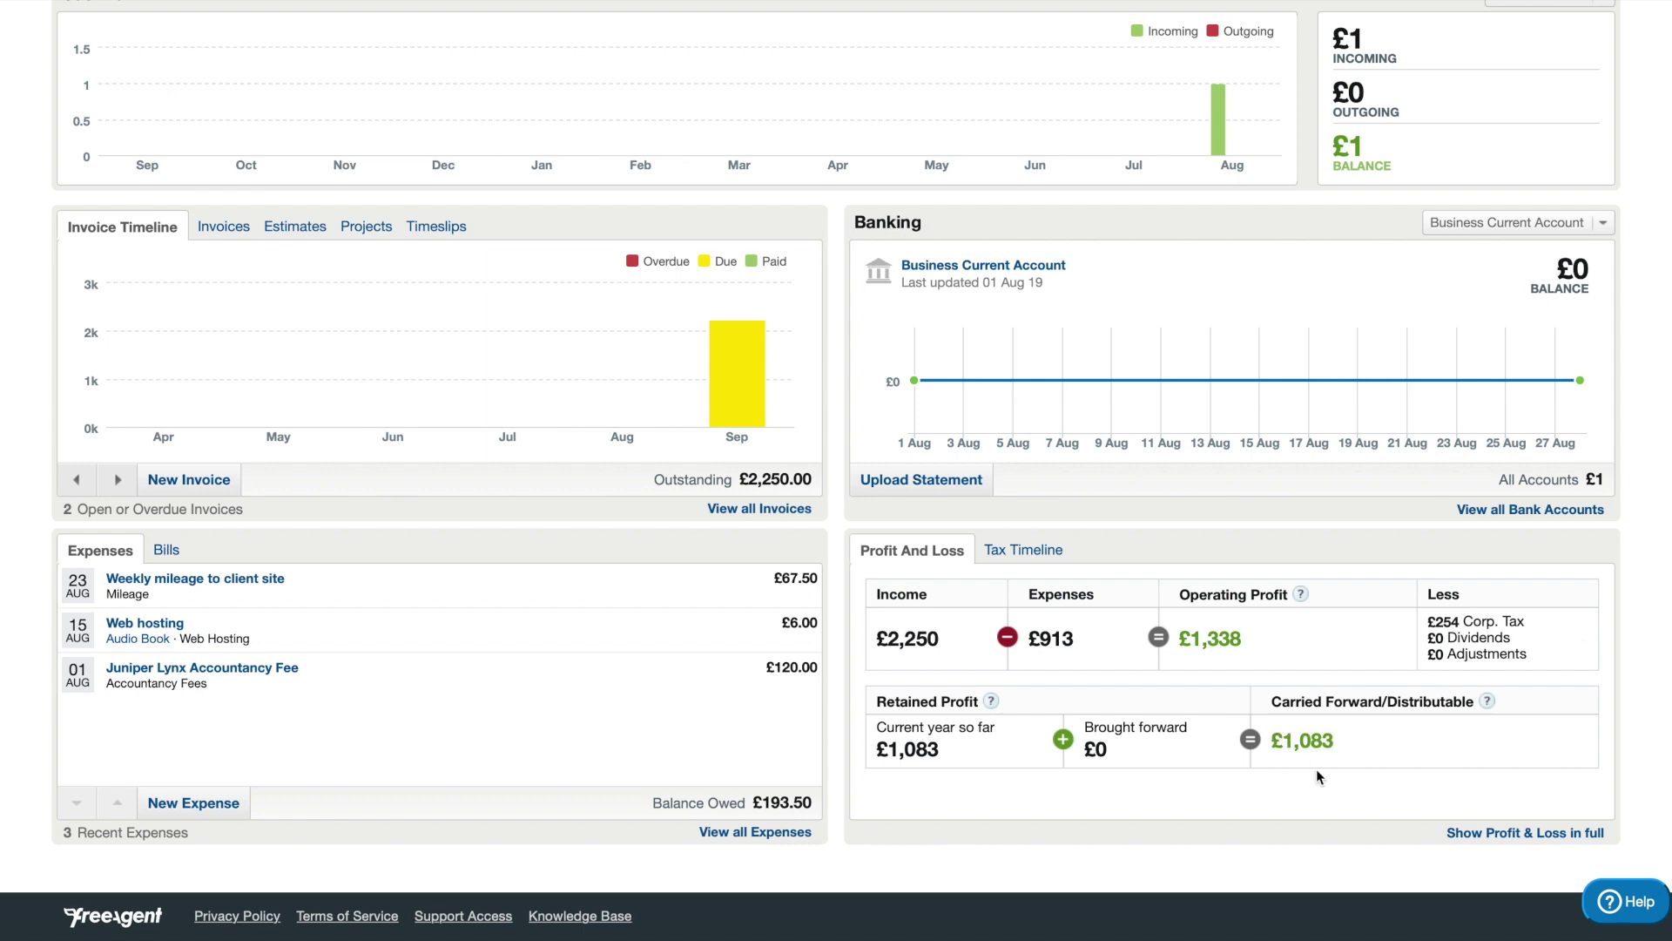